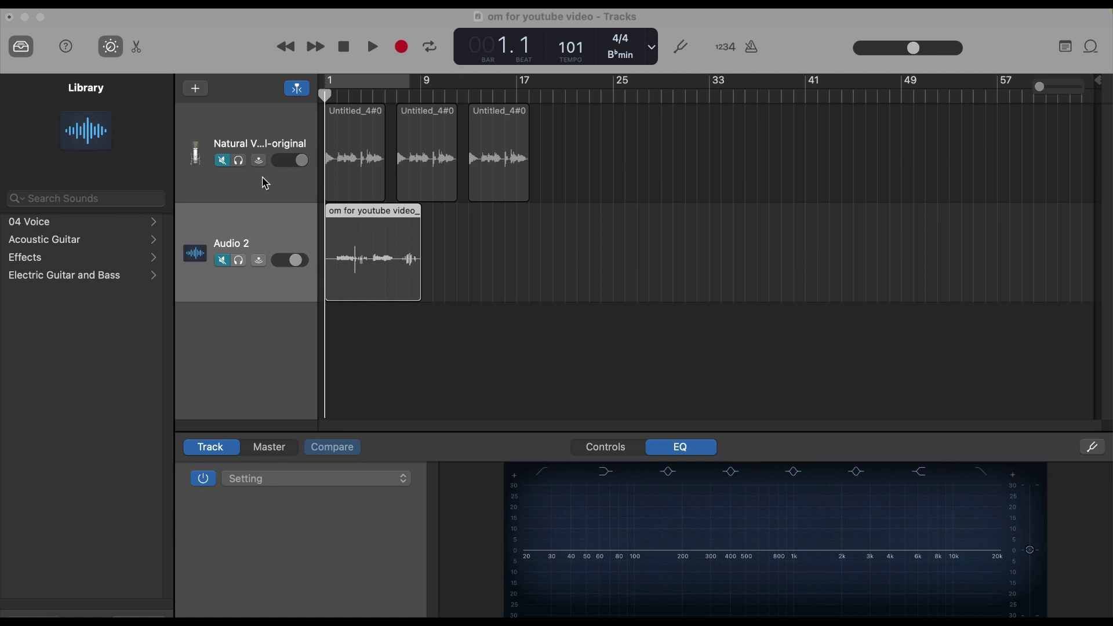
Duplicate the Natural Vocal track after one undone attempt, and place the copy beneath the original, above Audio 2
drag(266, 183, 262, 263)
key(super+z)
drag(266, 184, 262, 264)
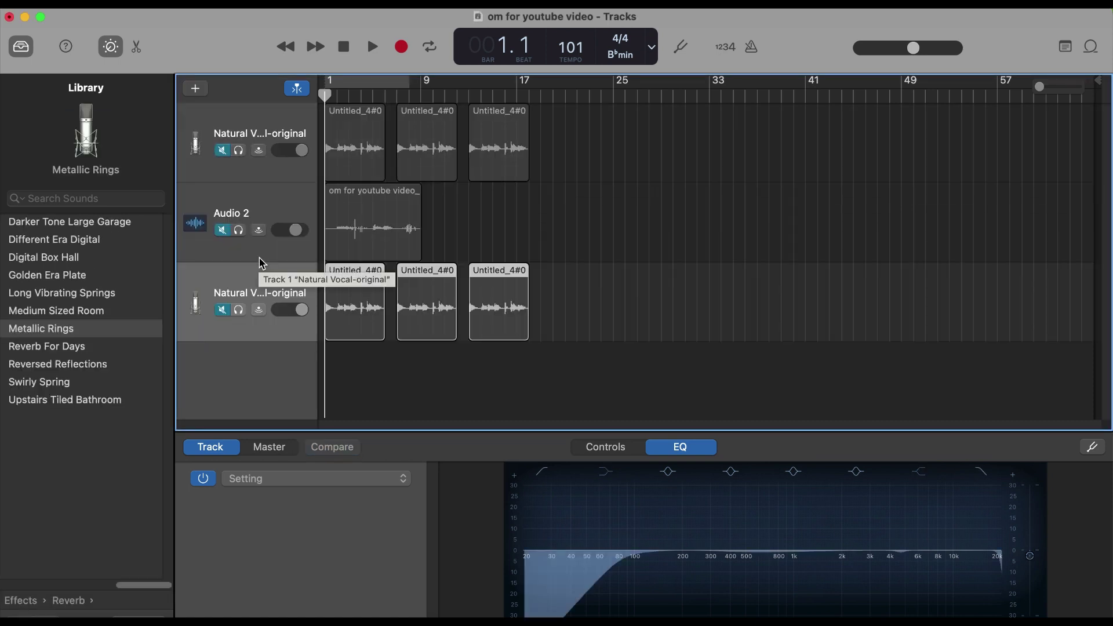
drag(258, 152, 259, 162)
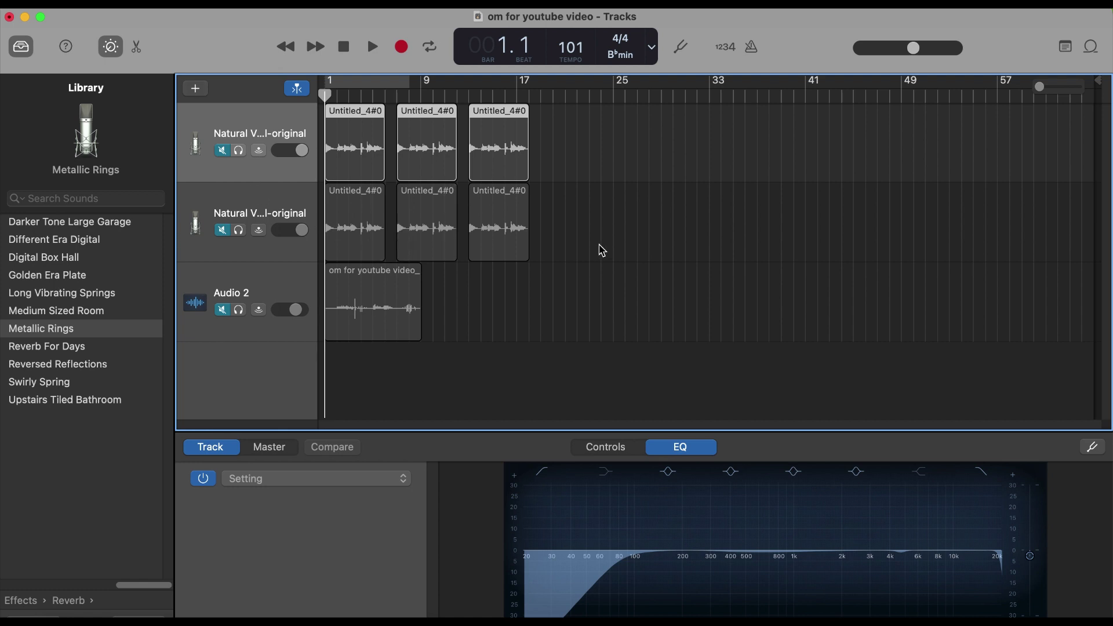
Delete the second and third regions from the top vocal track
click(481, 154)
shift+click(412, 152)
key(Delete)
Hide the Library, play back the remaining region, and return the playhead to the start
key(y)
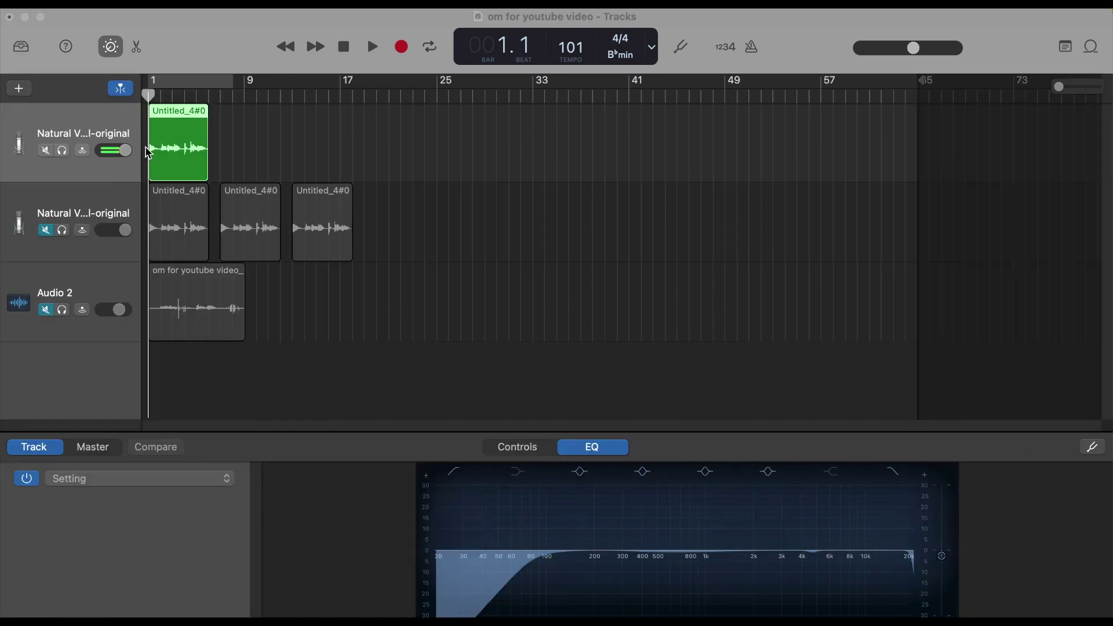
click(374, 50)
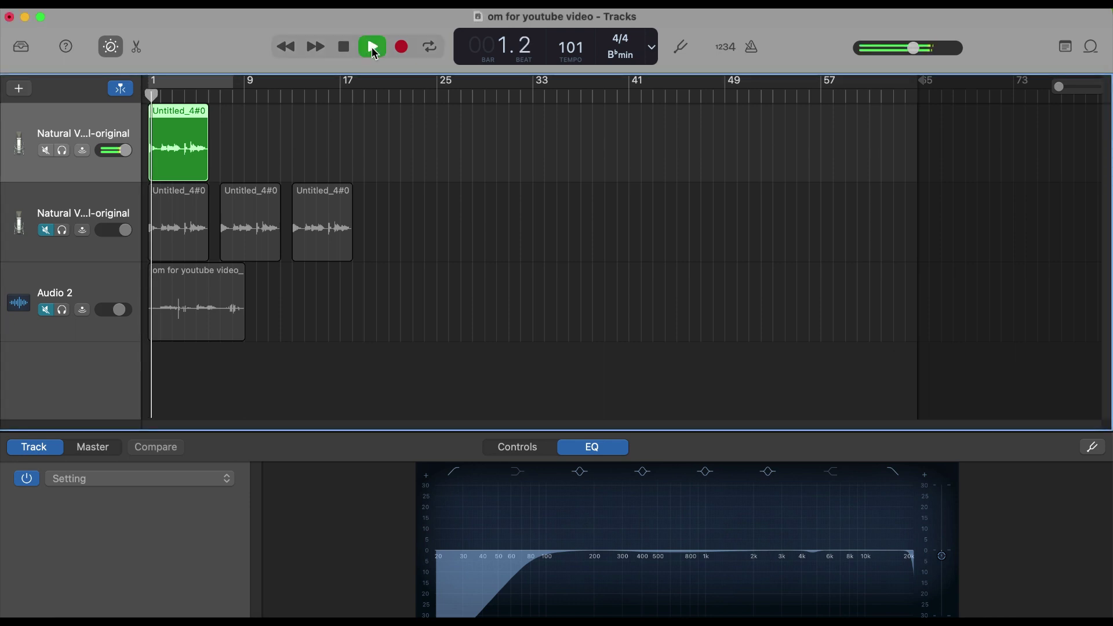
click(345, 48)
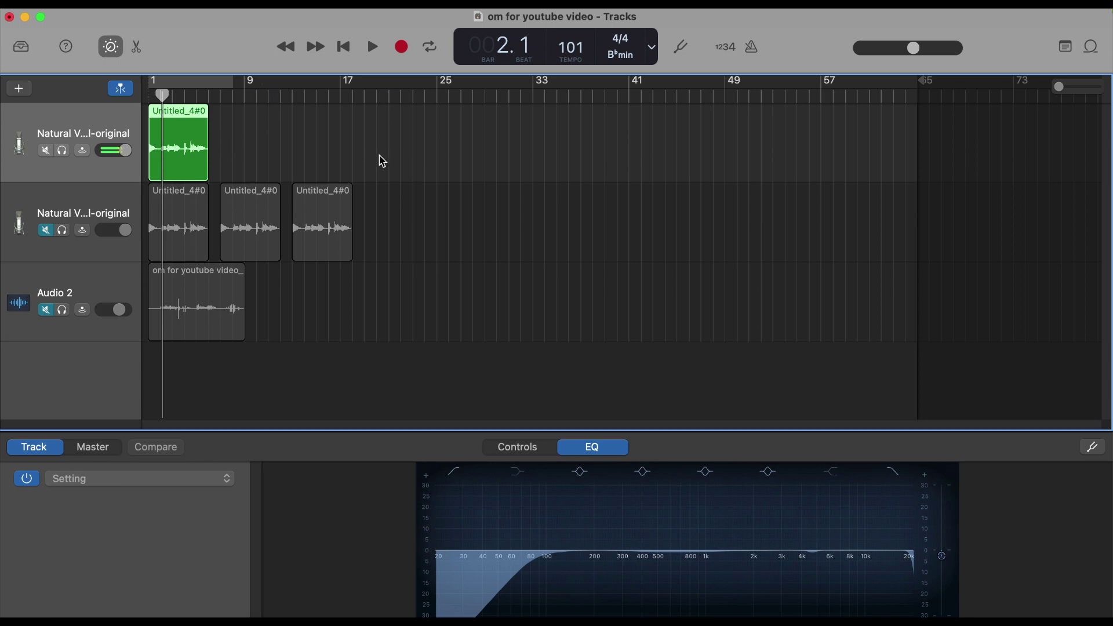
drag(163, 94, 145, 96)
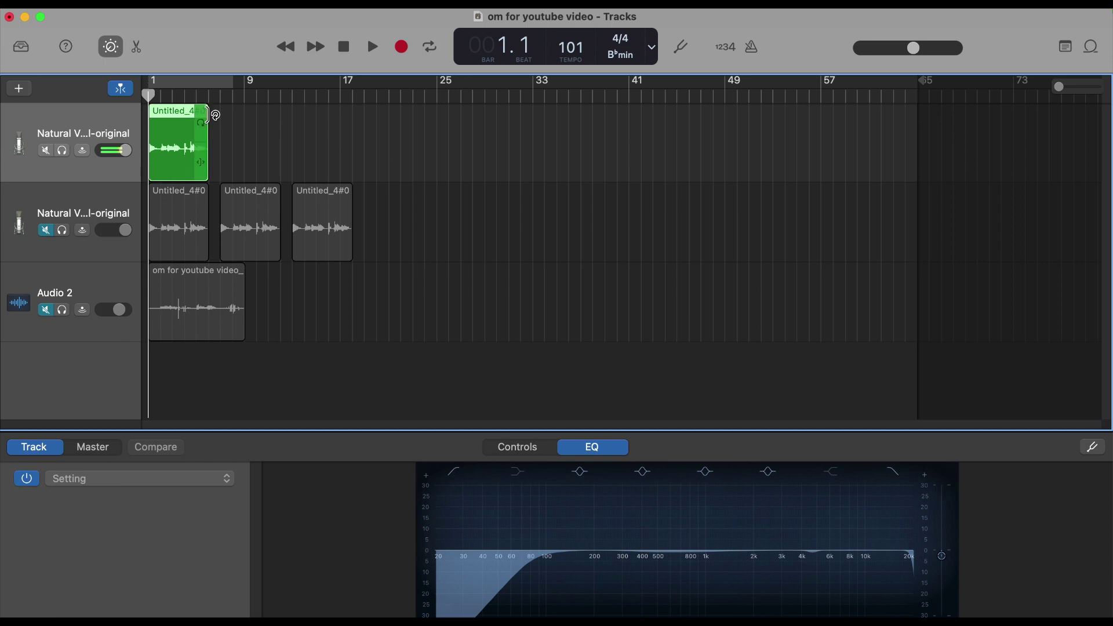
Loop the top vocal region out to bar 65 and play it back from around bar 5
drag(207, 115, 971, 139)
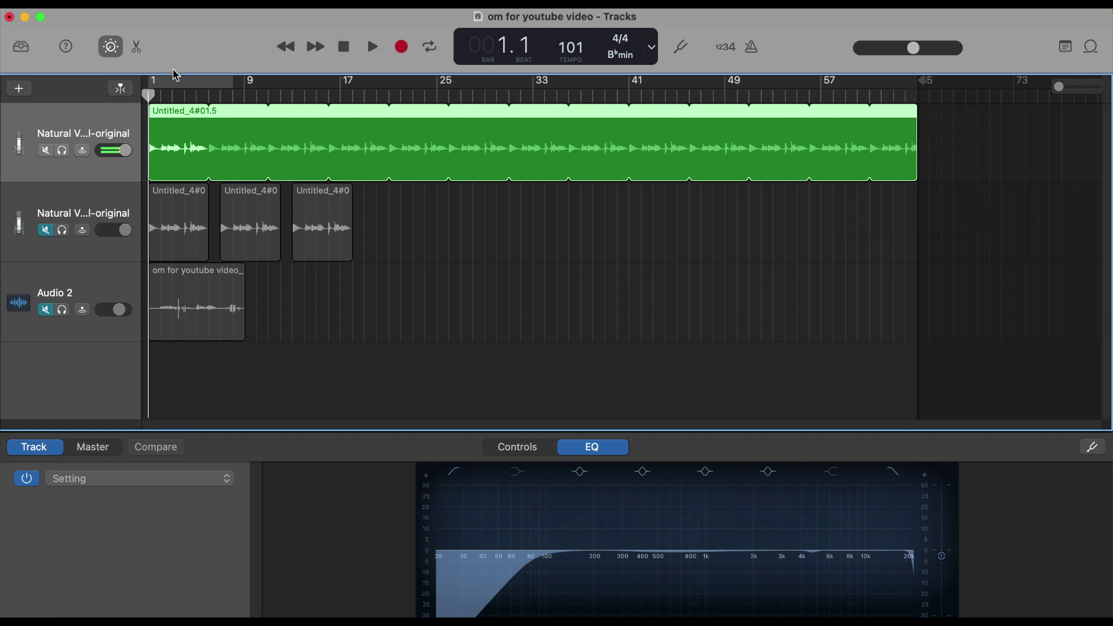
click(197, 85)
click(206, 92)
click(205, 93)
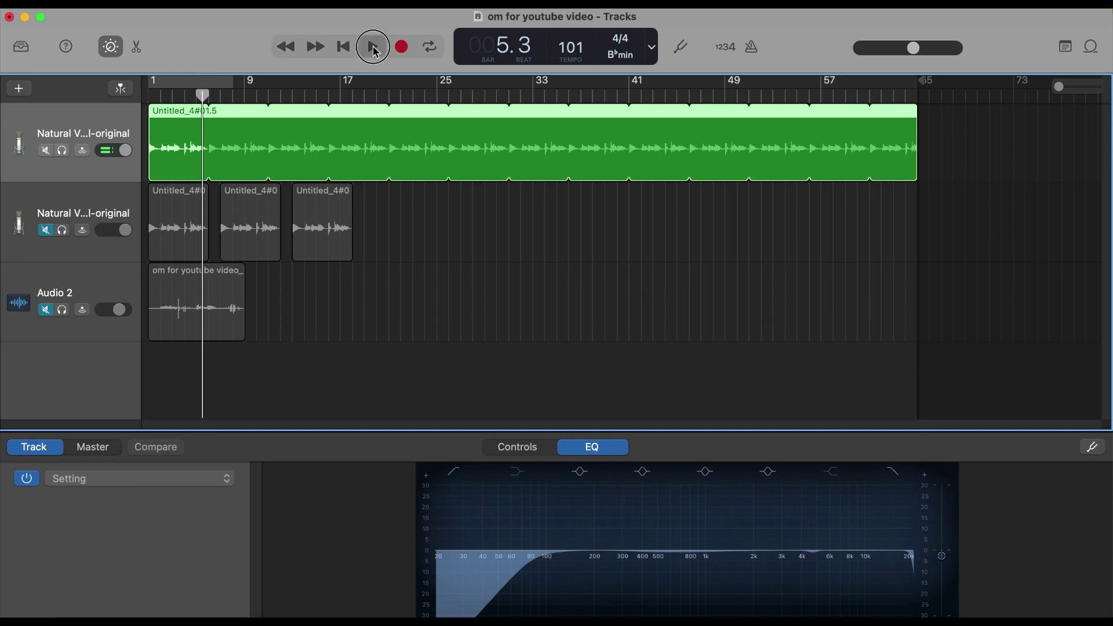
click(373, 47)
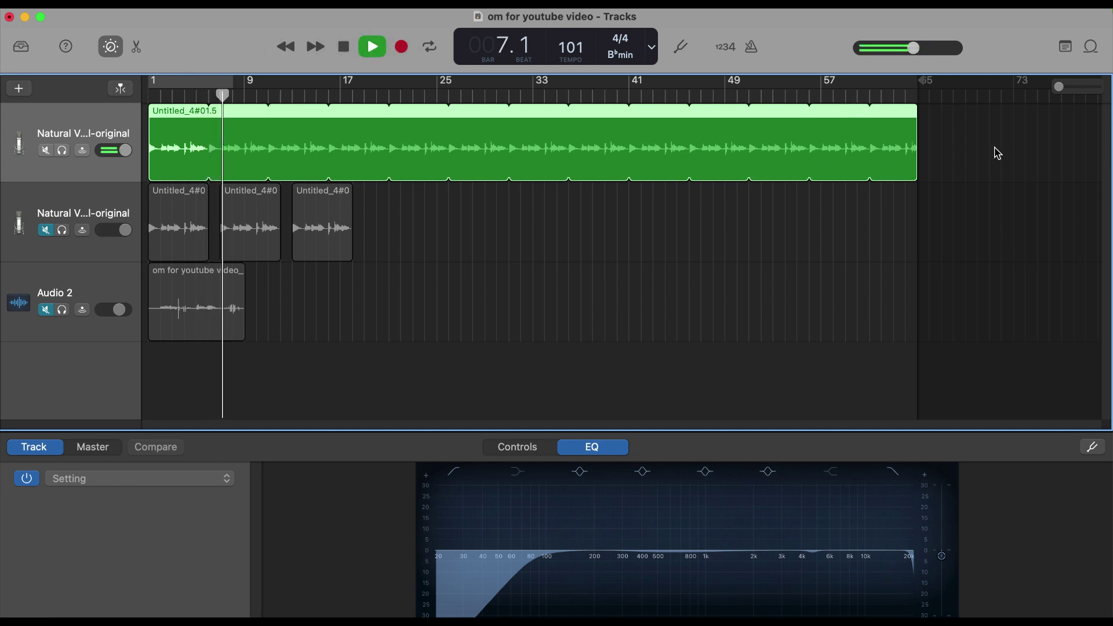
click(344, 46)
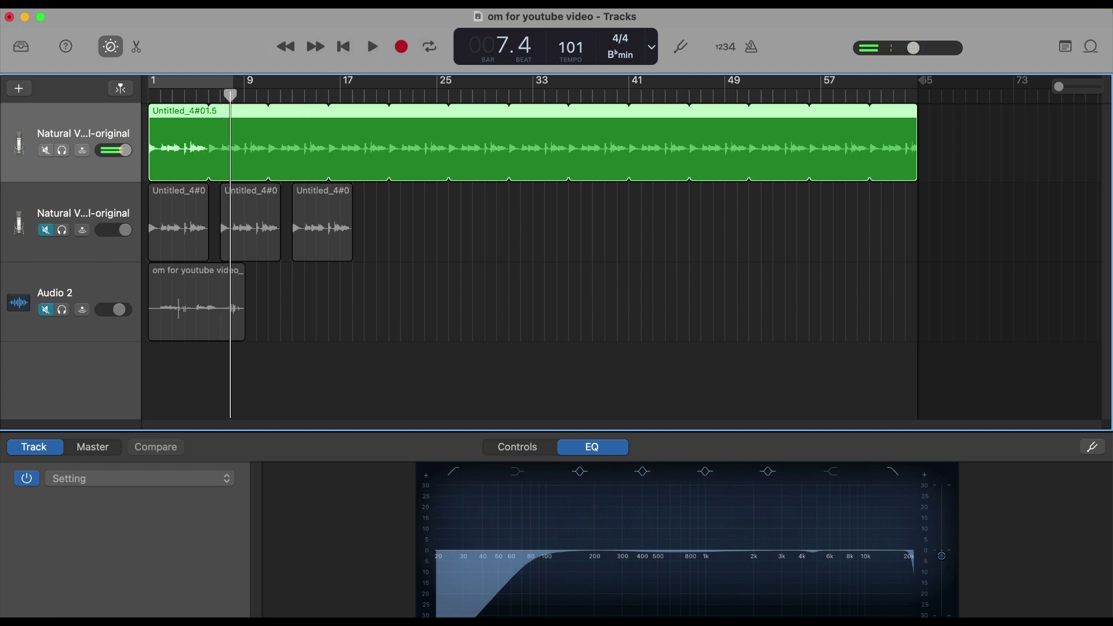
Undo the loop on the top vocal region with Edit > Undo Loop, and move the playhead to bar 27
click(145, 3)
click(168, 18)
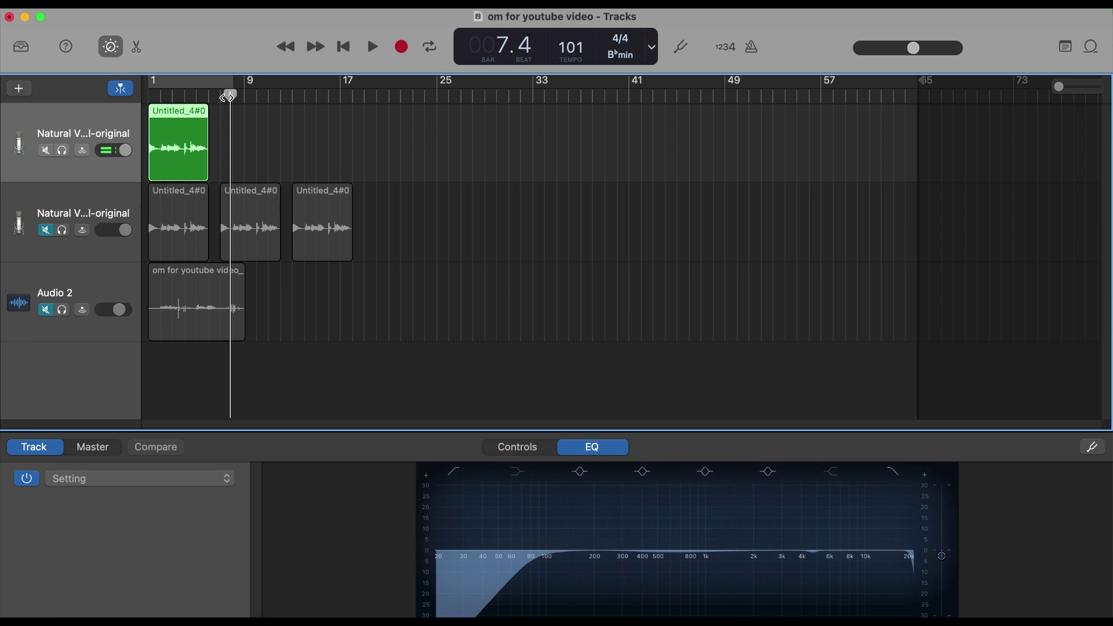
drag(231, 96, 461, 162)
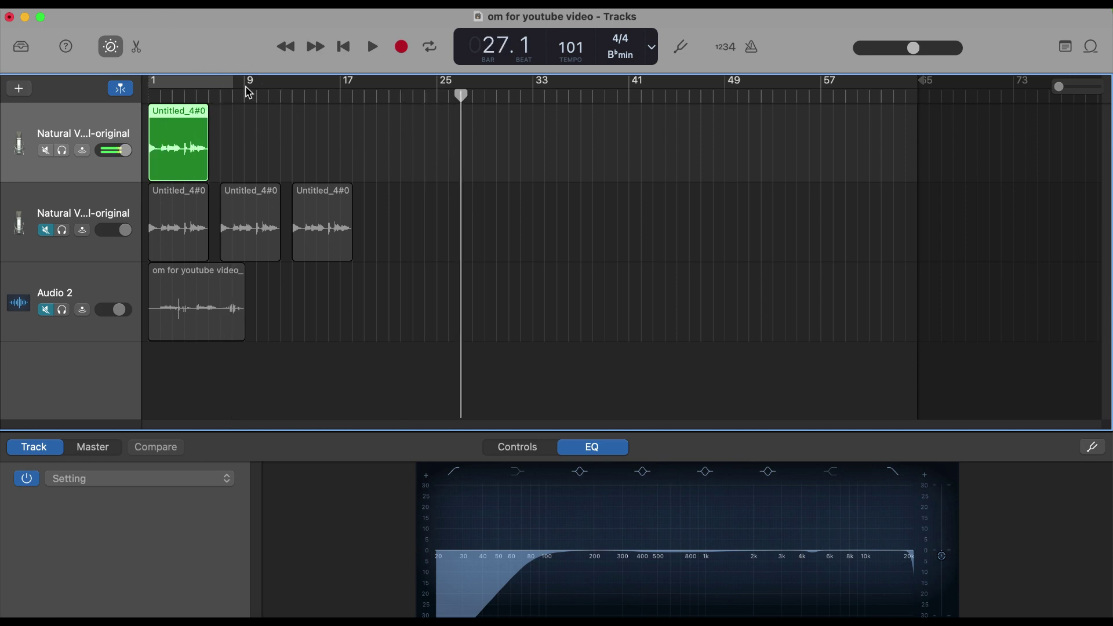
Move the Audio 2 recording onto the second vocal track after its regions, and mute the top track
mouse_move(207, 151)
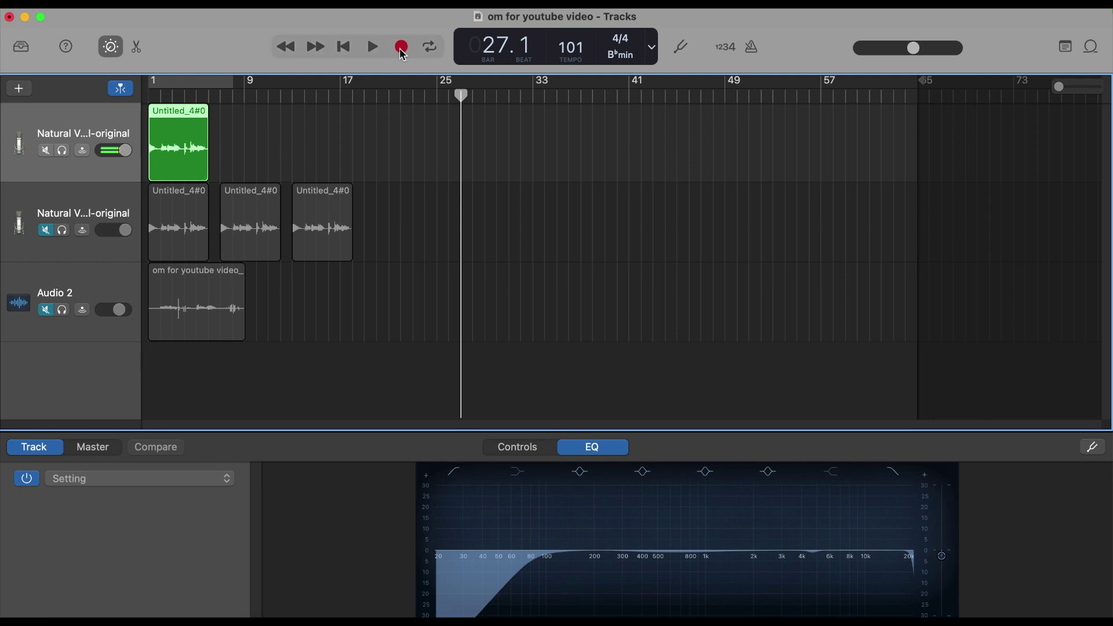
key(super+z)
drag(457, 94, 154, 93)
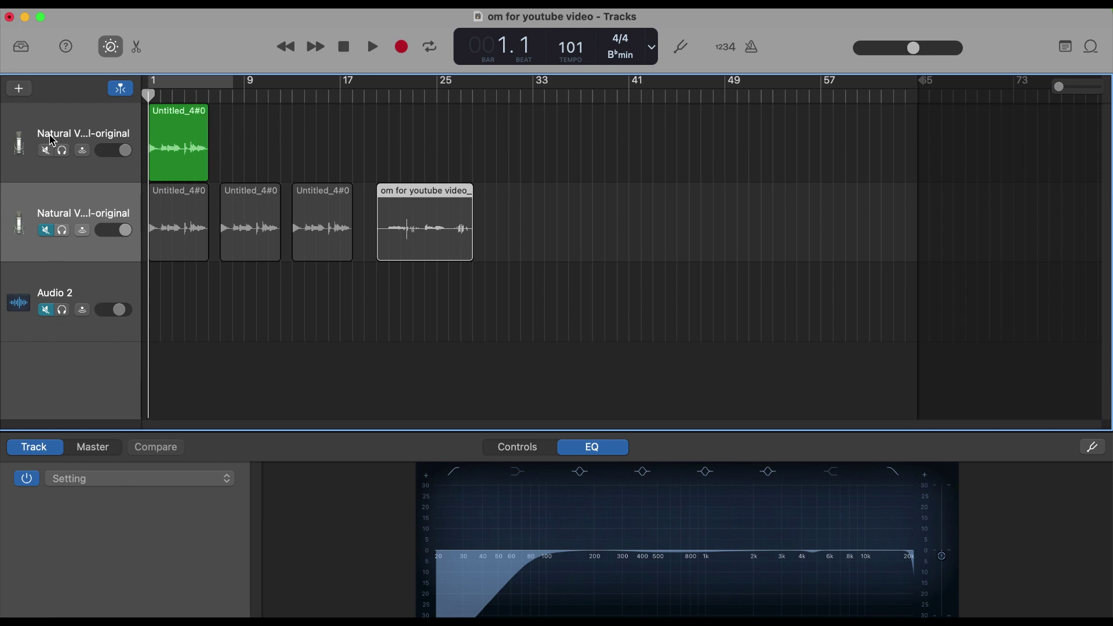
click(46, 152)
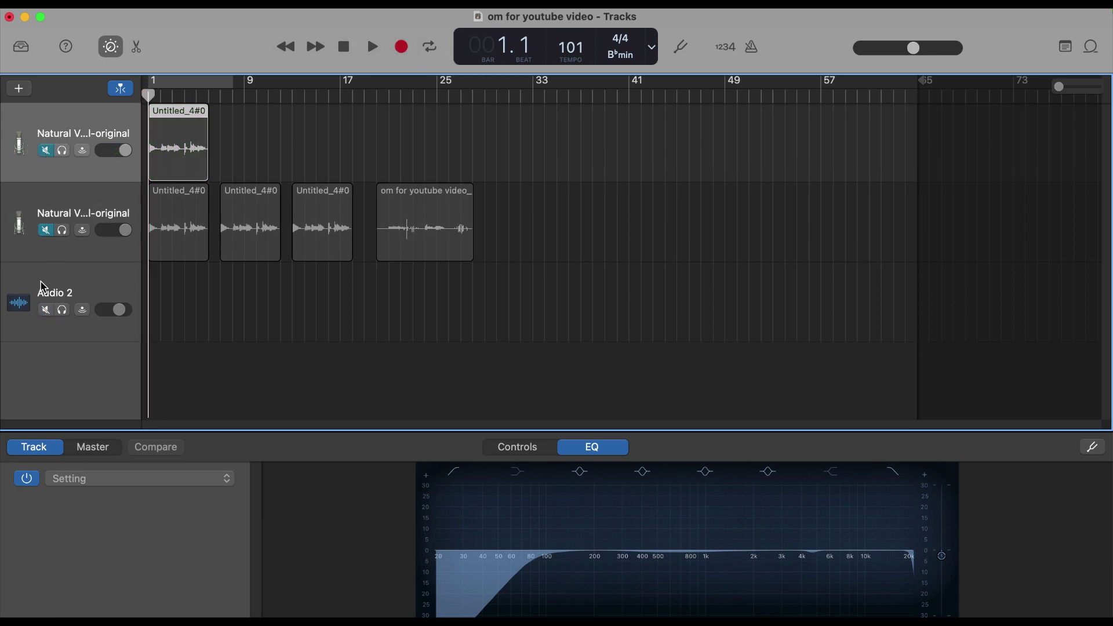
Record a short silent take on the Audio 2 track and trim its start
click(81, 285)
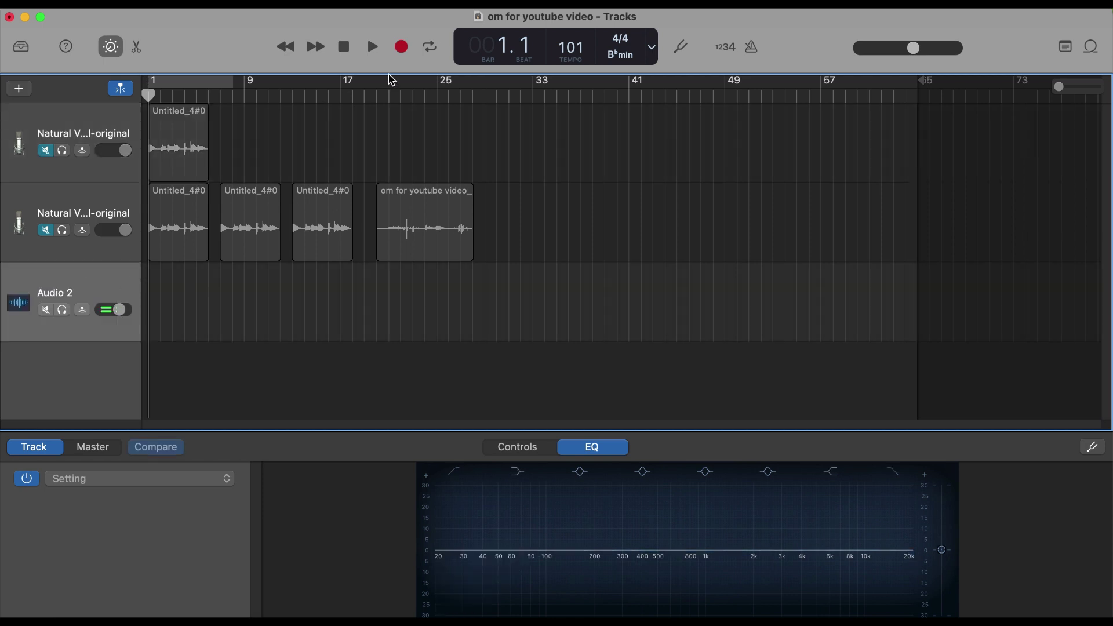
click(403, 49)
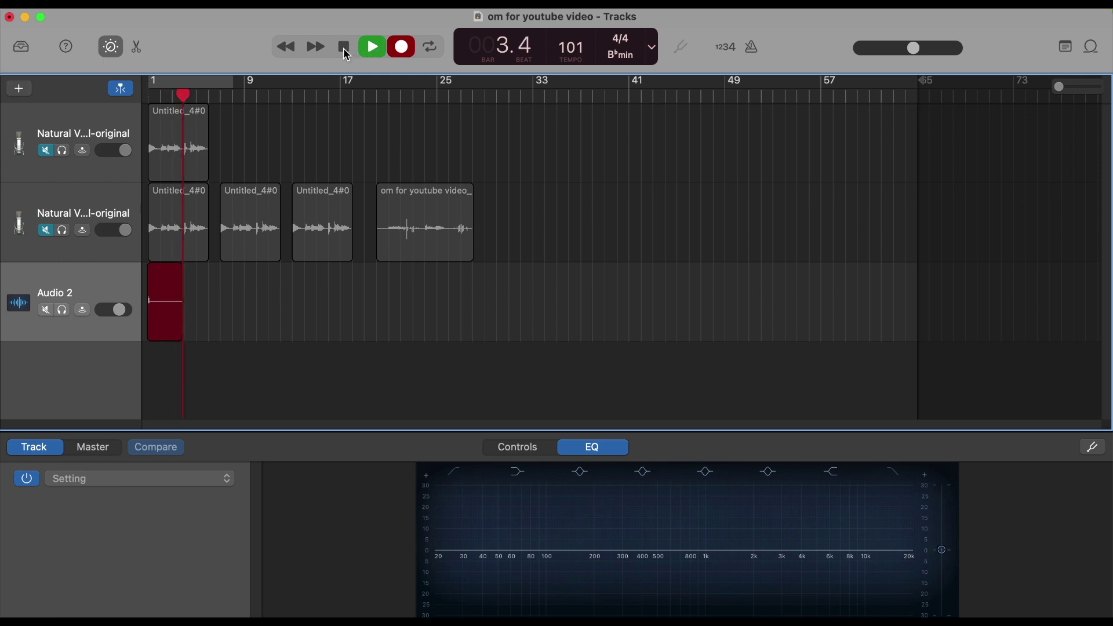
click(345, 48)
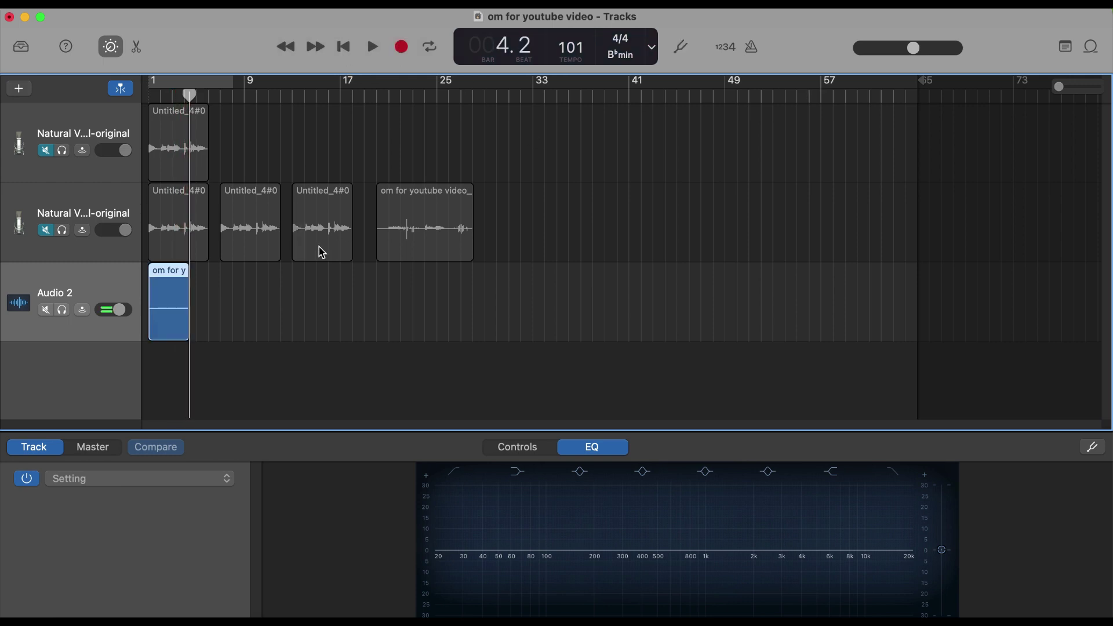
drag(151, 313, 156, 312)
Play the tracks back from near the start
drag(189, 91, 158, 116)
click(372, 47)
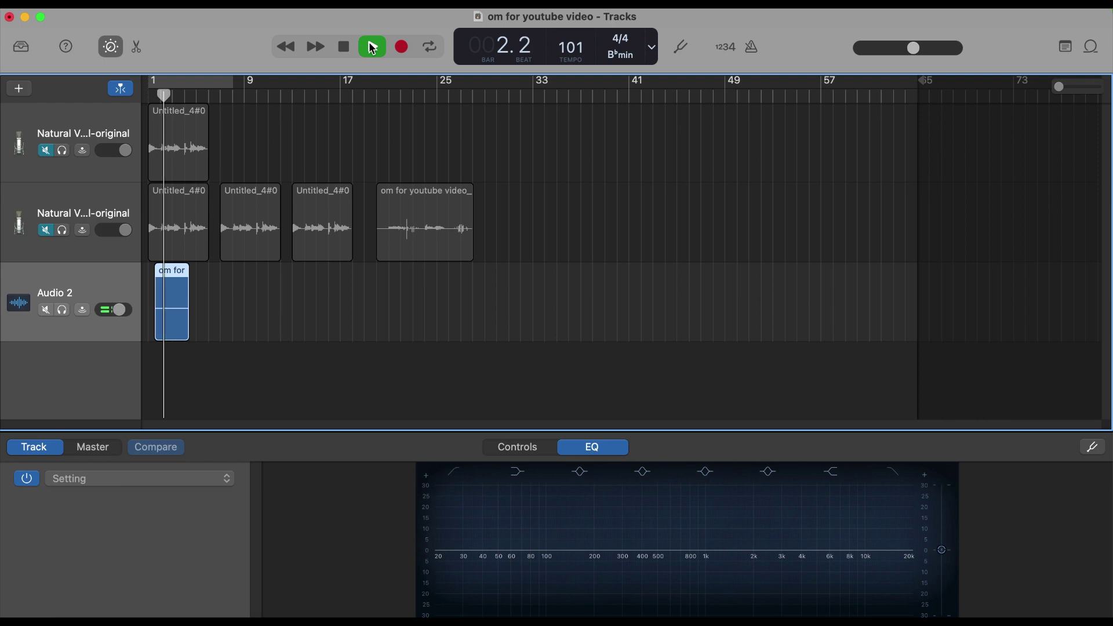
key(XF86AudioRaiseVolume)
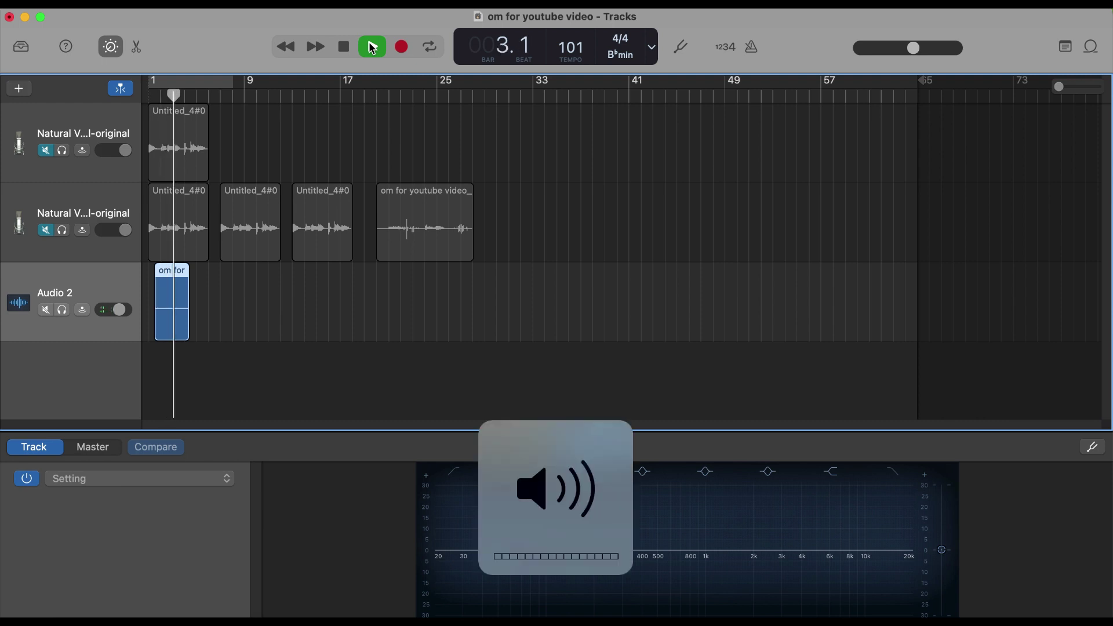
click(373, 47)
Move the silent region onto the top vocal track right after its vocal region, near bar 6
drag(173, 277, 219, 152)
click(166, 92)
drag(166, 92, 197, 93)
Unmute the top vocal track and listen to the join from bar 5
click(372, 49)
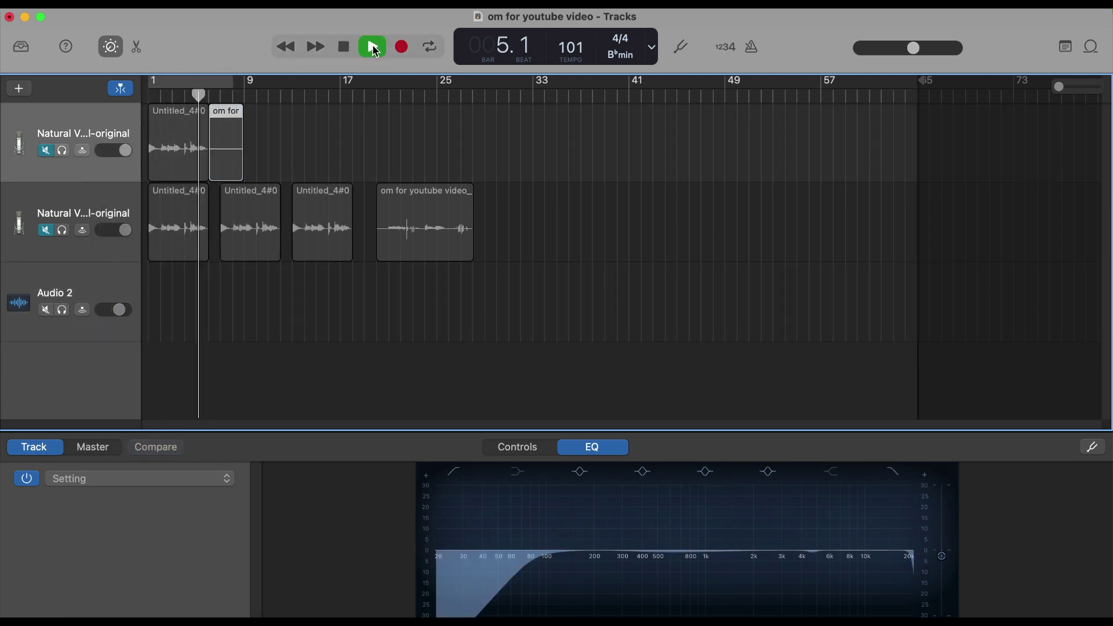
click(46, 150)
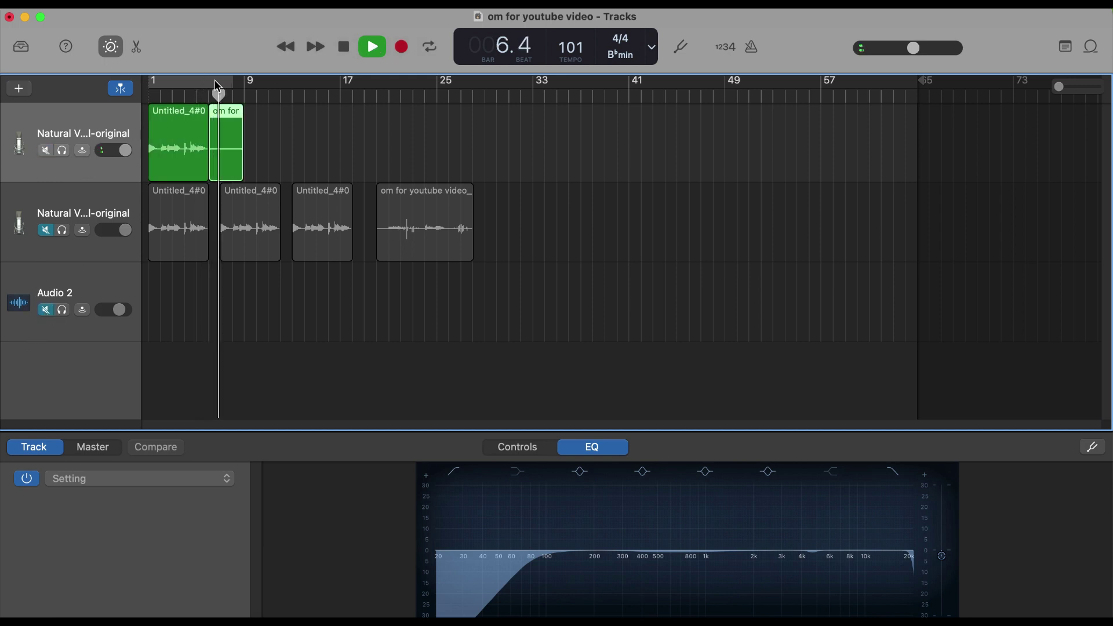
key(Left)
key(Left)
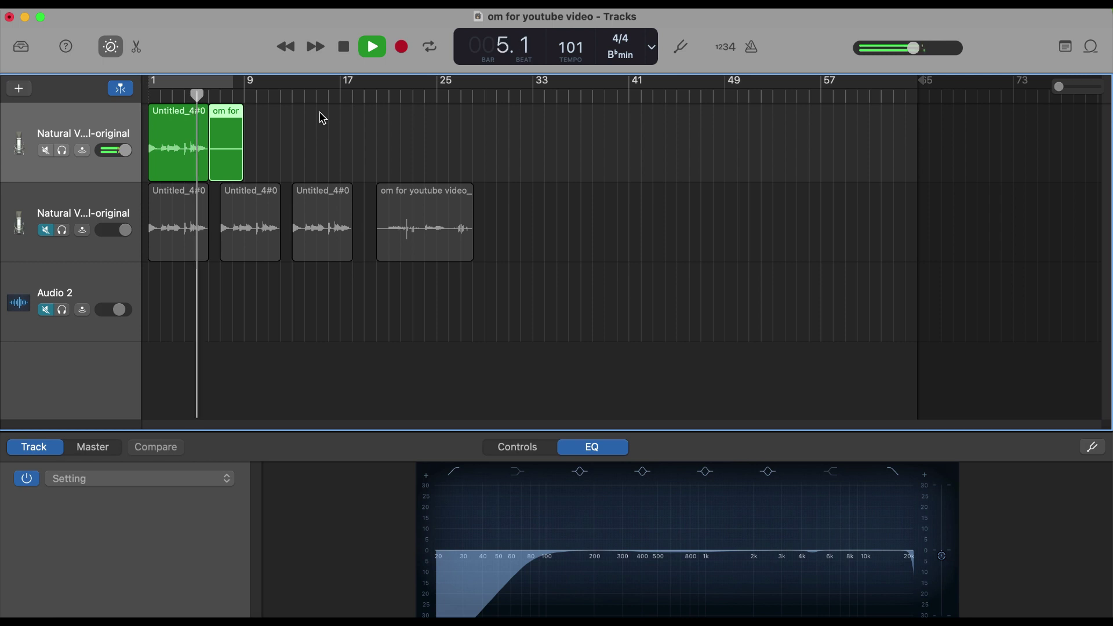
key(space)
Shorten the silent region's end and replay from bar 5 to check the gap
drag(226, 116, 197, 97)
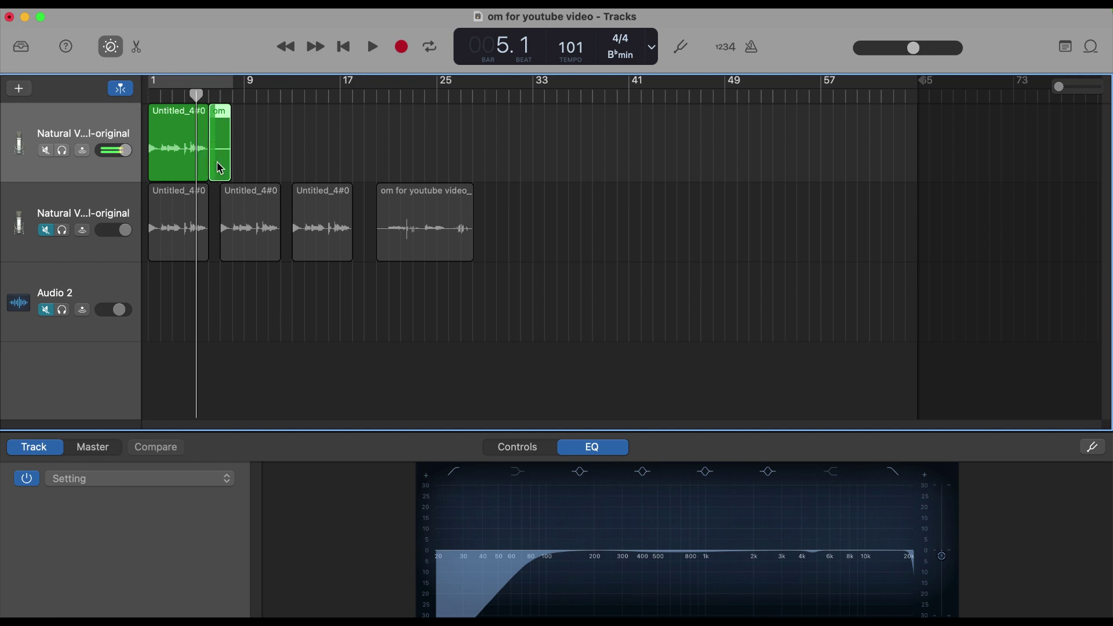
click(200, 93)
drag(200, 93, 203, 96)
click(374, 46)
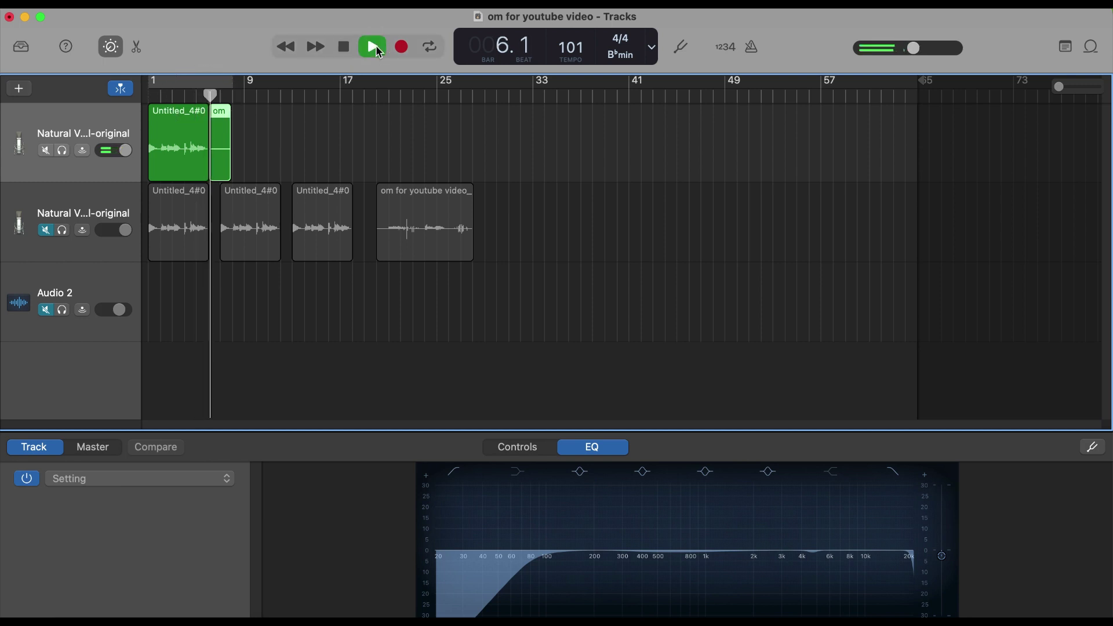
click(344, 46)
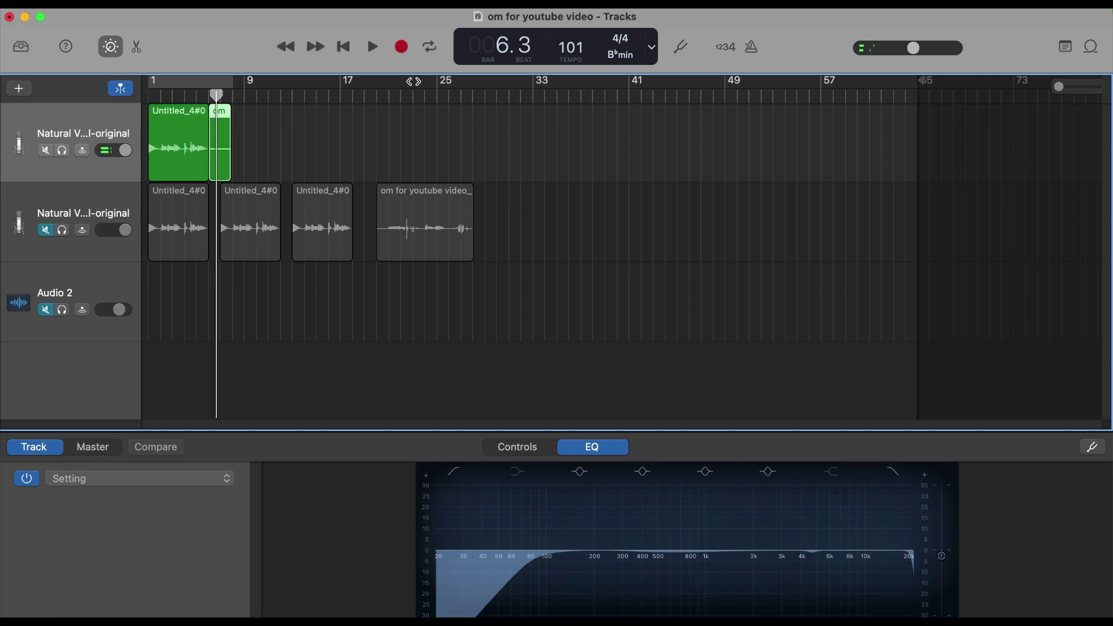
Join the vocal and silent regions with Edit > Join Regions, create the new audio file, and return to bar 5
click(177, 123)
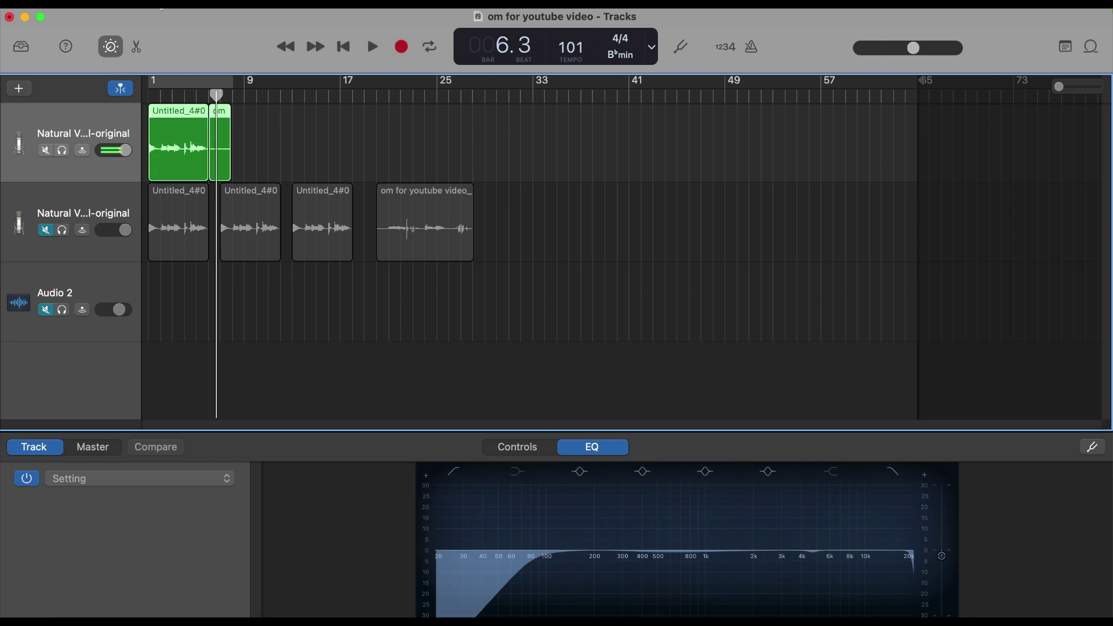
click(157, 1)
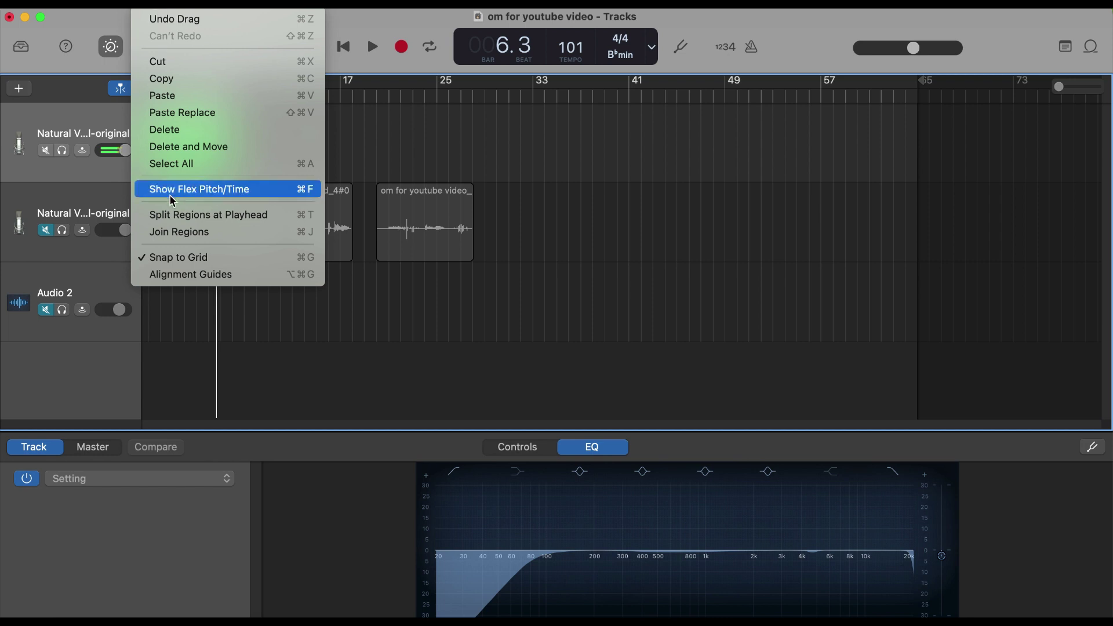
click(174, 233)
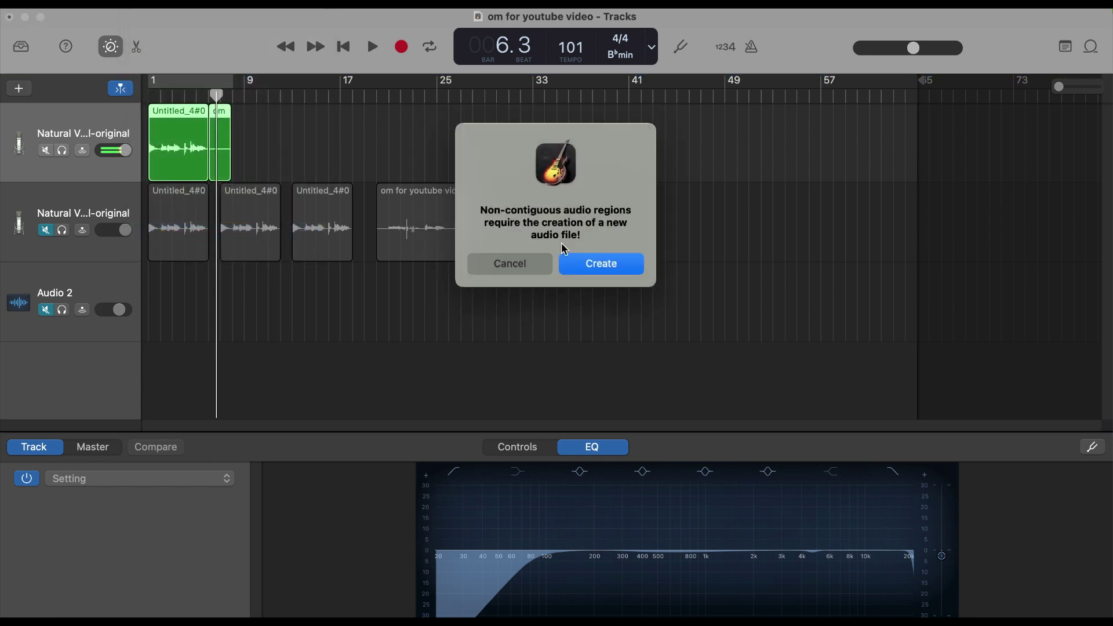
click(589, 268)
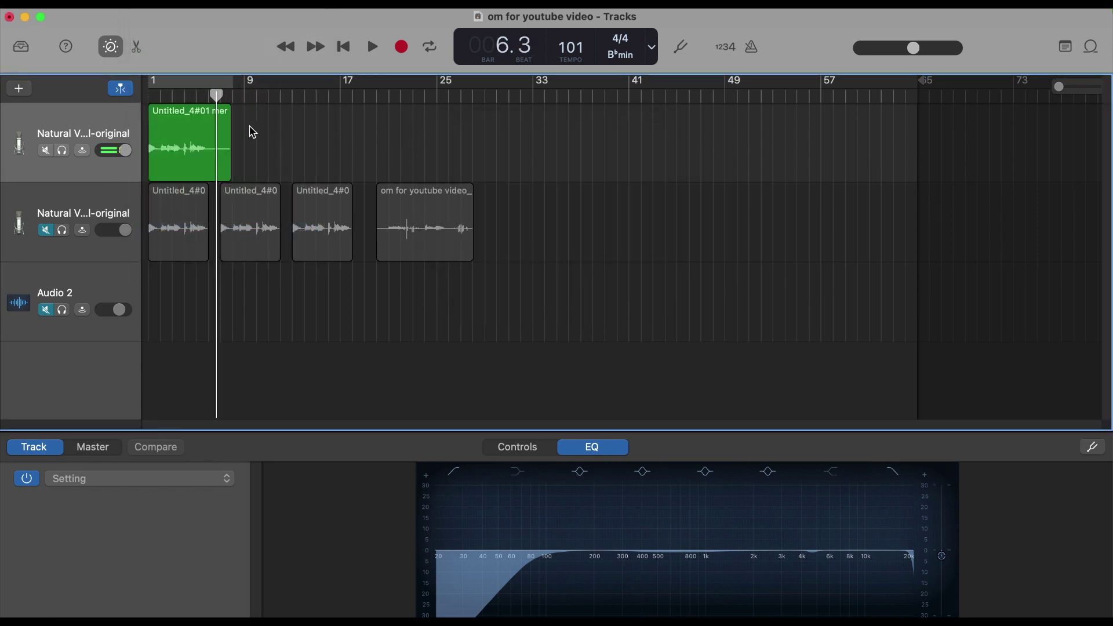
drag(218, 98, 197, 94)
Preview the merged region from bar 5 and trim its end to about six bars
click(373, 47)
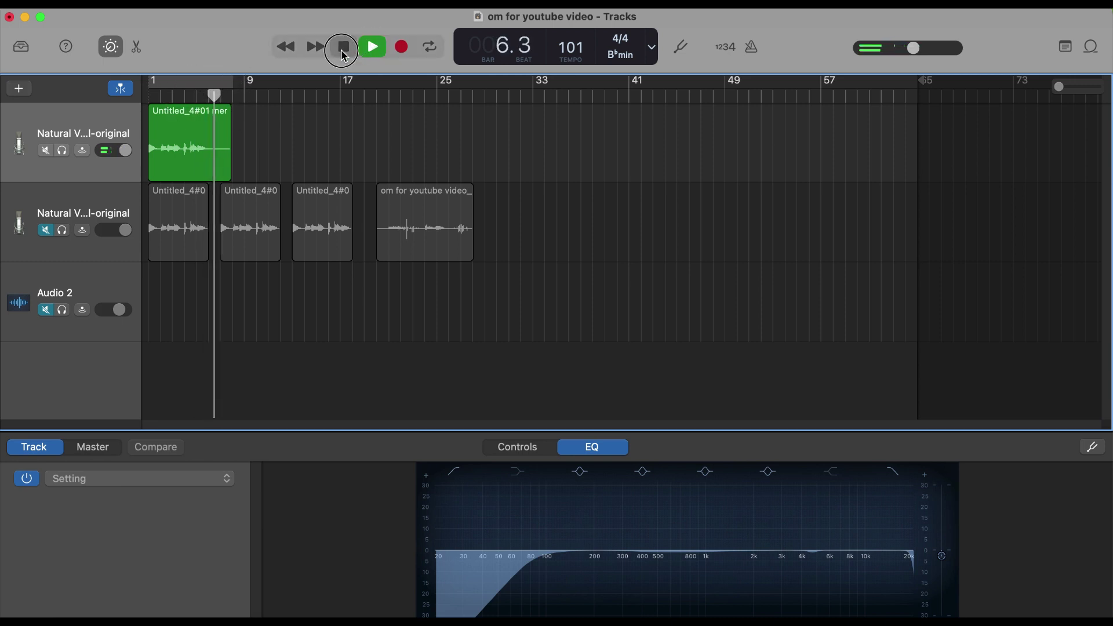
click(343, 47)
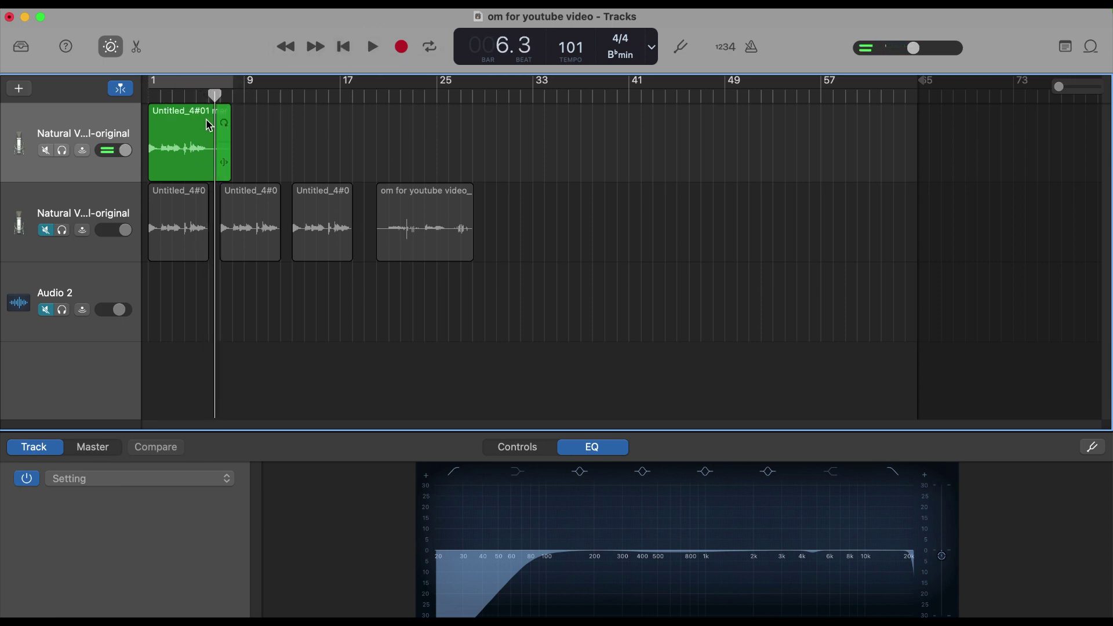
click(229, 151)
drag(229, 152, 313, 180)
drag(222, 167, 219, 166)
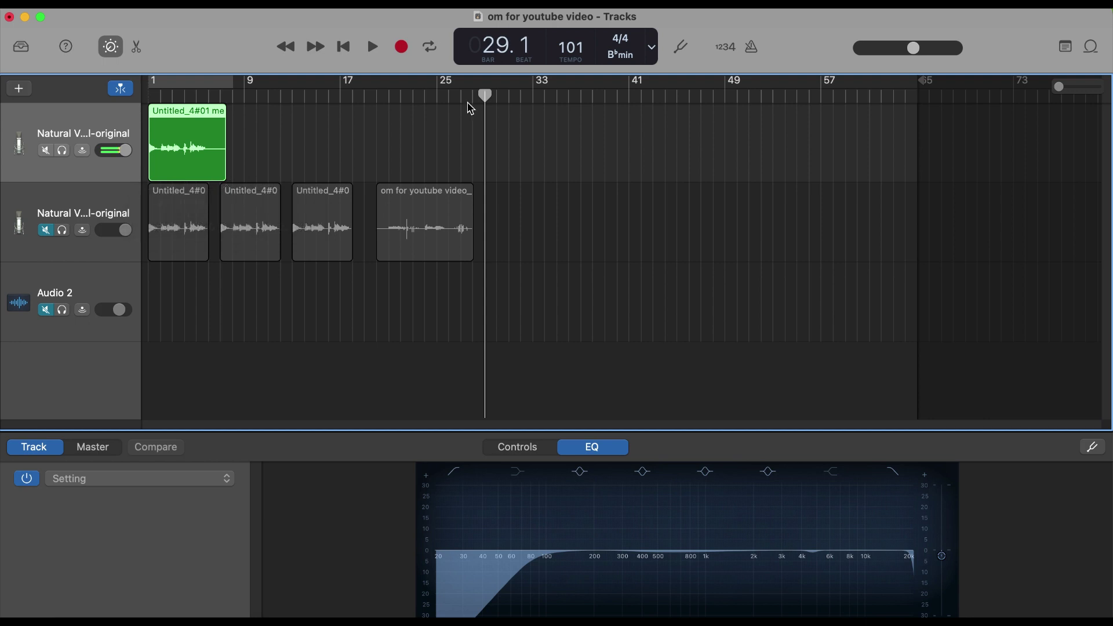
Return the playhead to bar 1 and save the project
drag(487, 94, 39, 63)
click(132, 7)
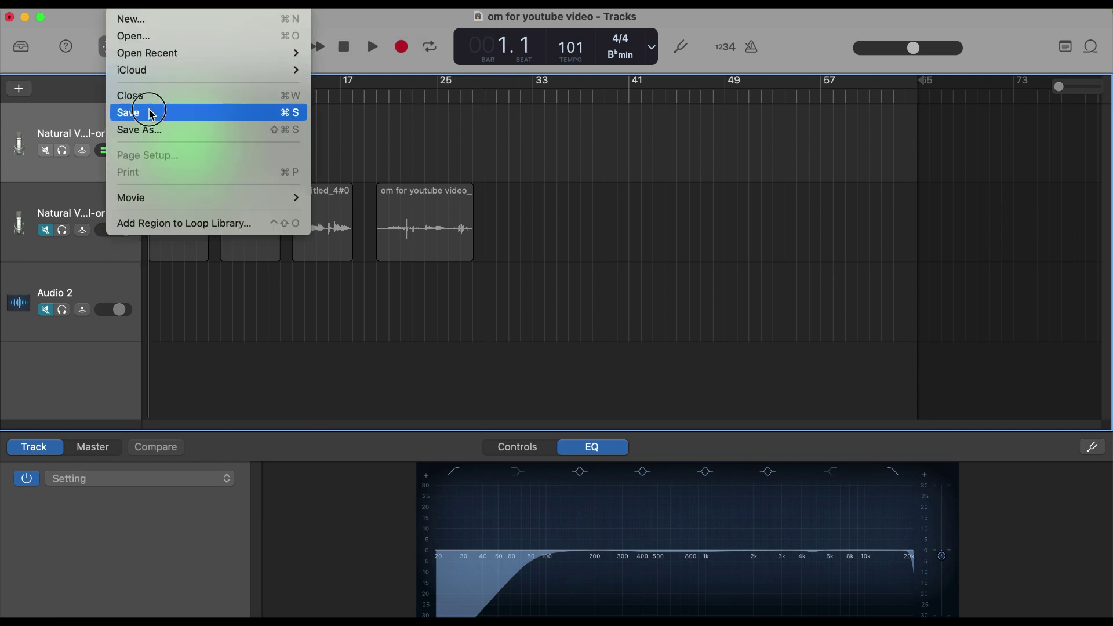
key(Escape)
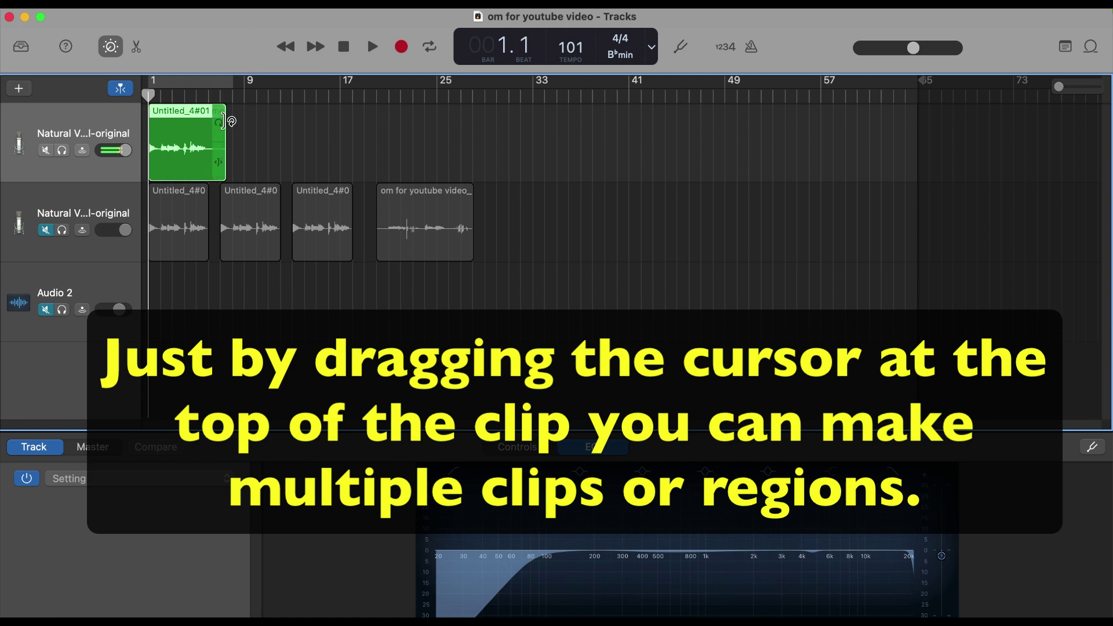
Loop the merged region back-to-back out to about bar 39 and play the repeats from bar 5
drag(225, 120, 624, 150)
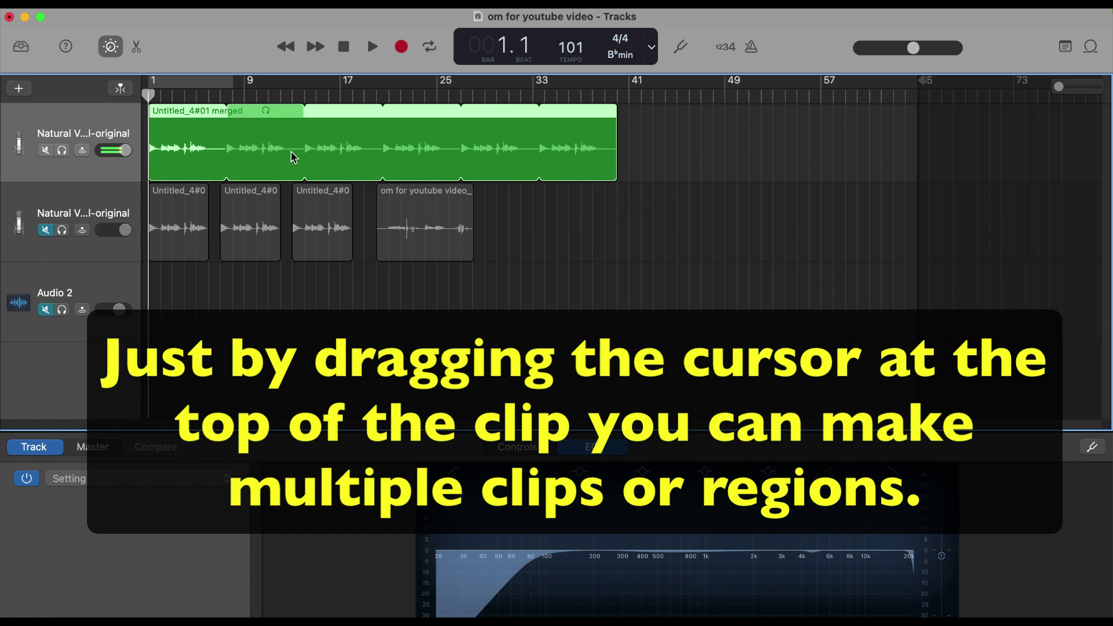
click(215, 90)
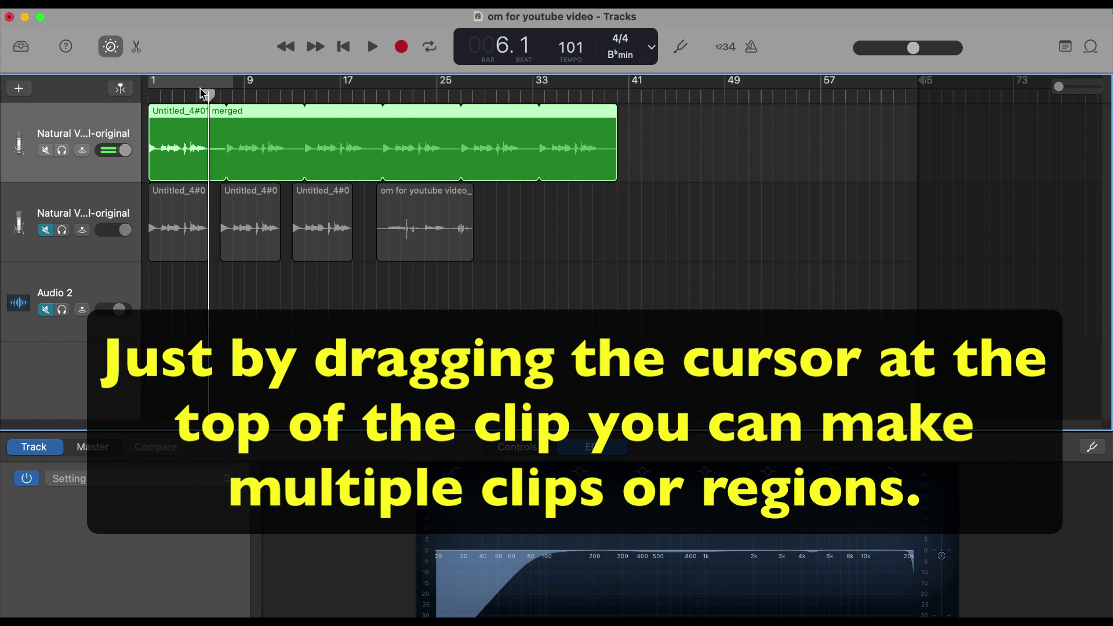
click(199, 91)
click(373, 50)
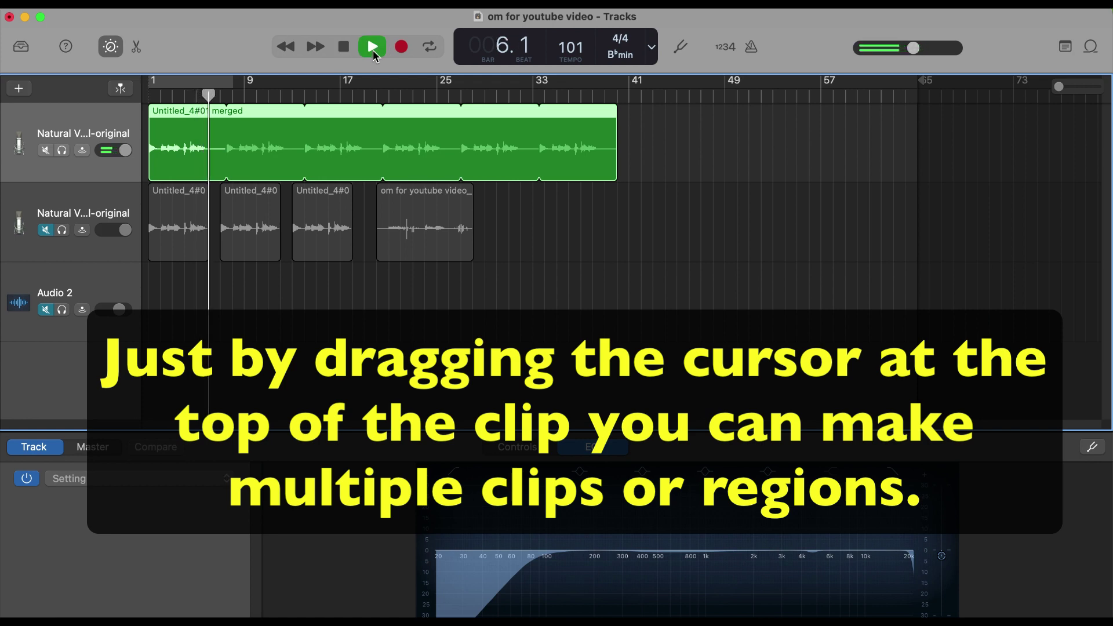
click(373, 50)
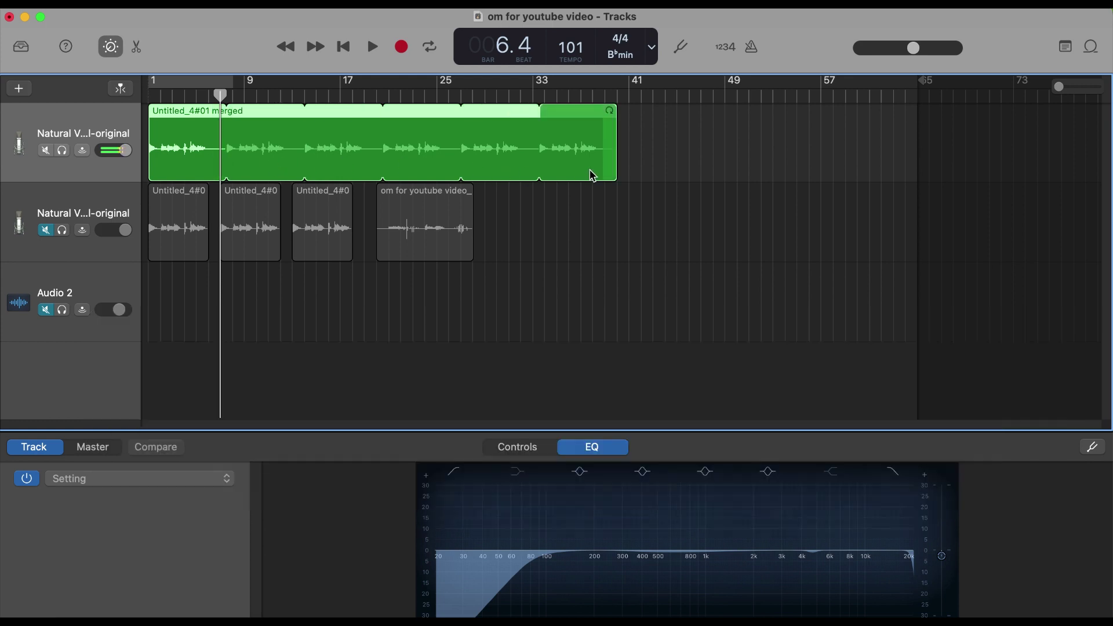
key(Return)
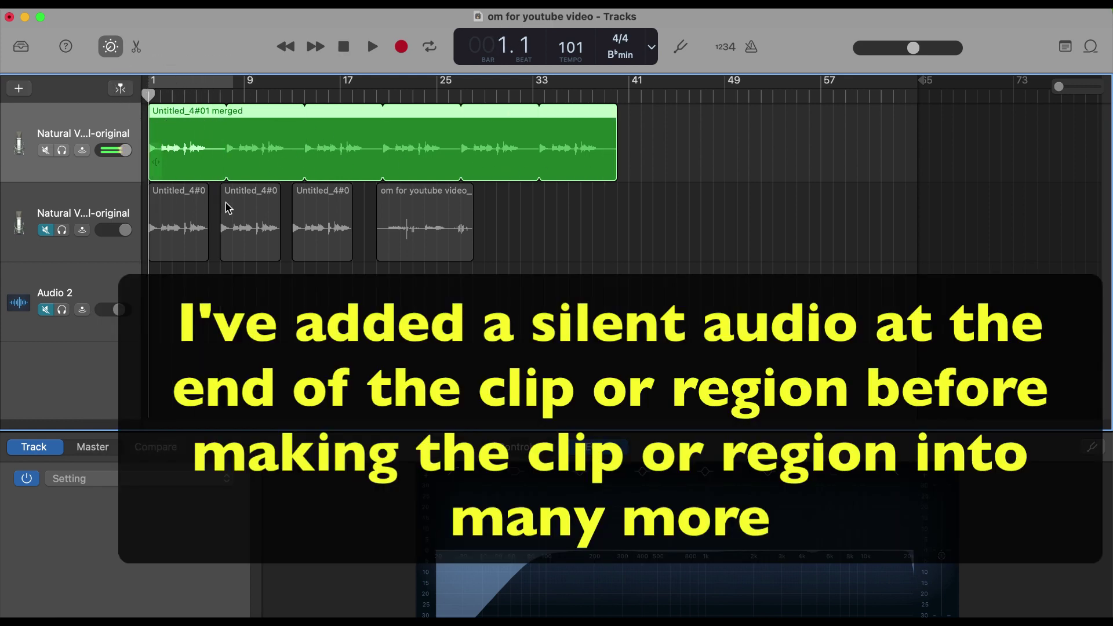